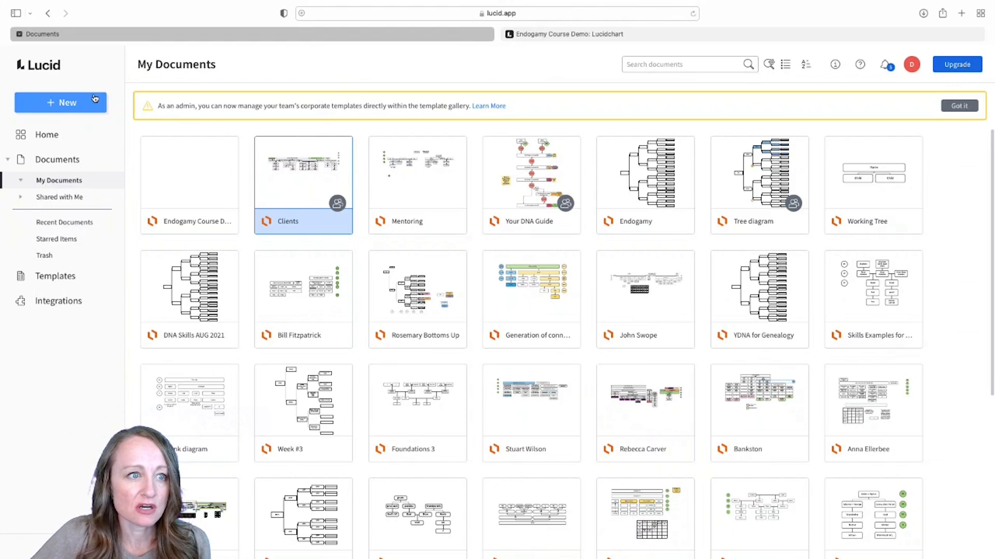
Look at the New > Lucidchart options, then switch to the Endogamy Course Demo diagram.
click(72, 103)
mouse_move(67, 126)
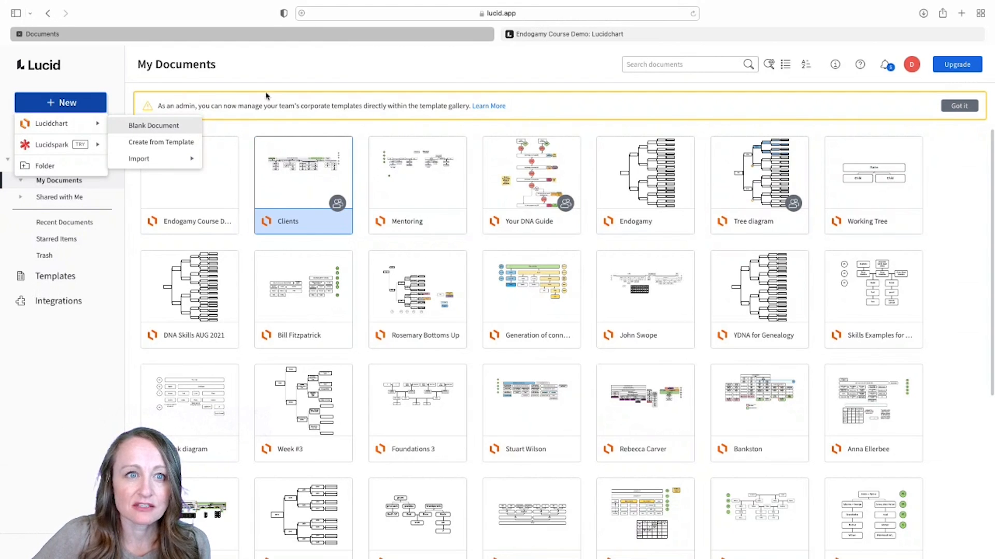
click(572, 35)
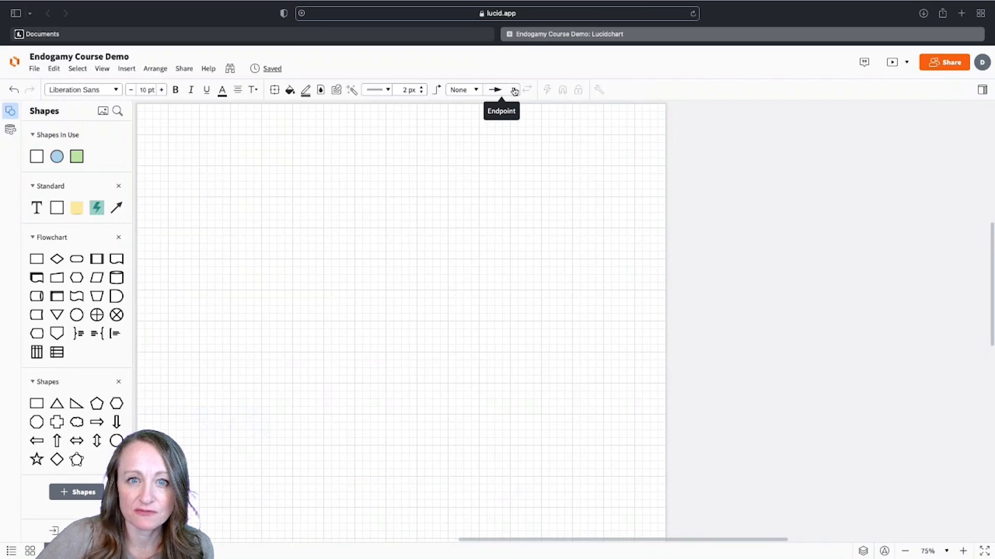
Make lines black with no arrowhead endpoints, and pick a text colour swatch.
click(514, 90)
click(505, 106)
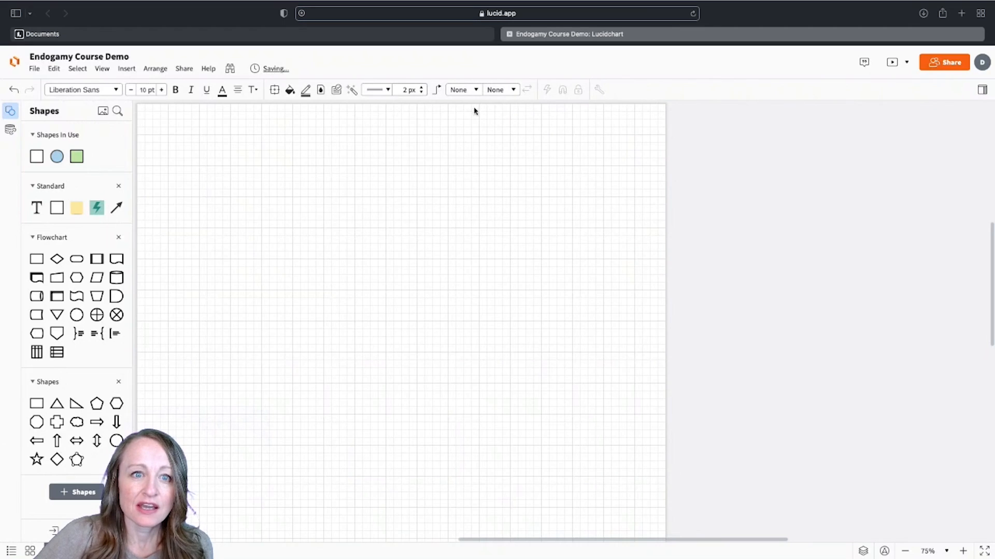
click(307, 95)
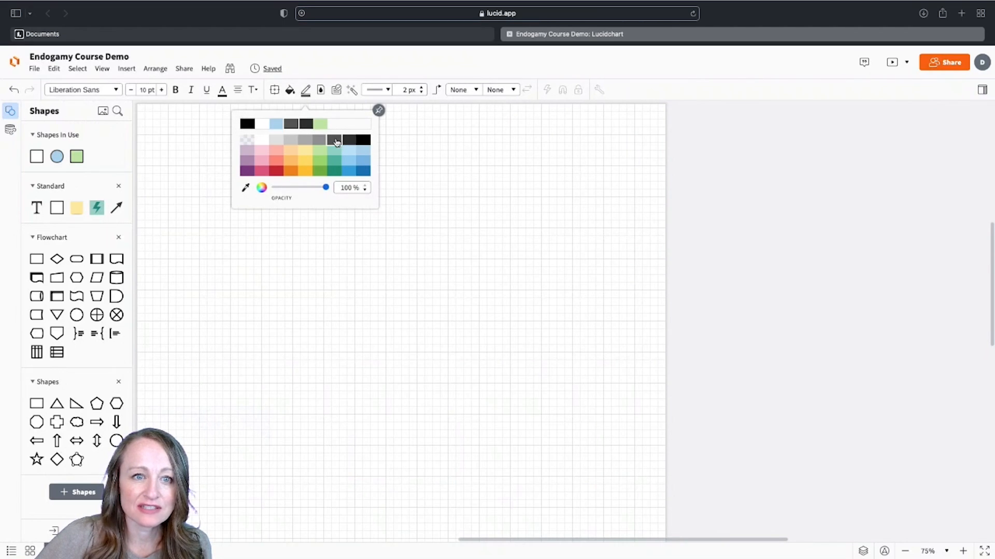
click(364, 139)
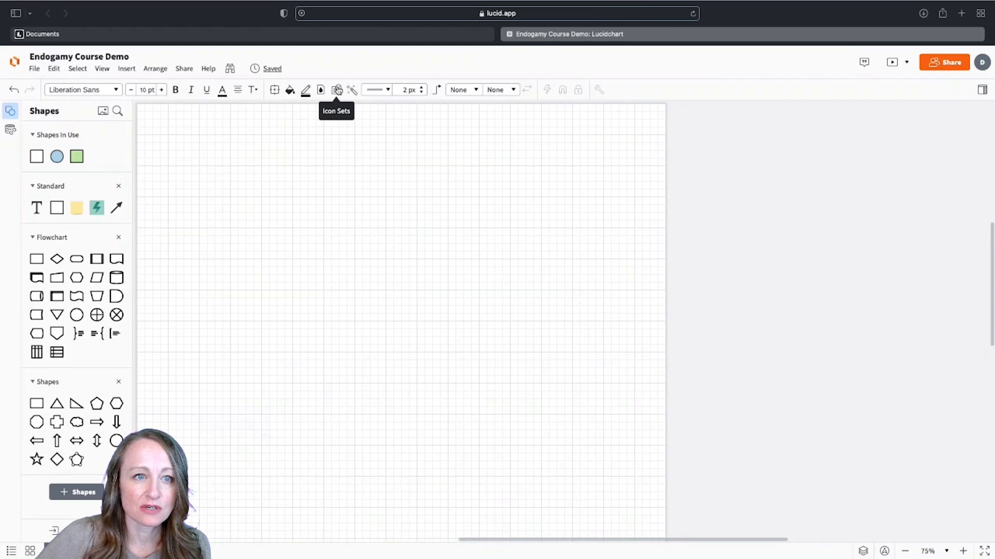
click(222, 95)
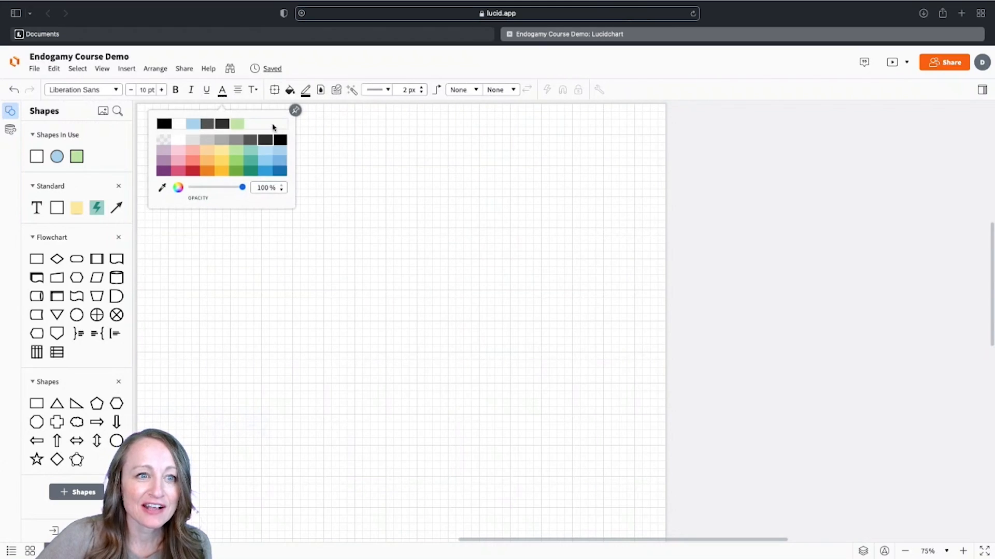
click(280, 140)
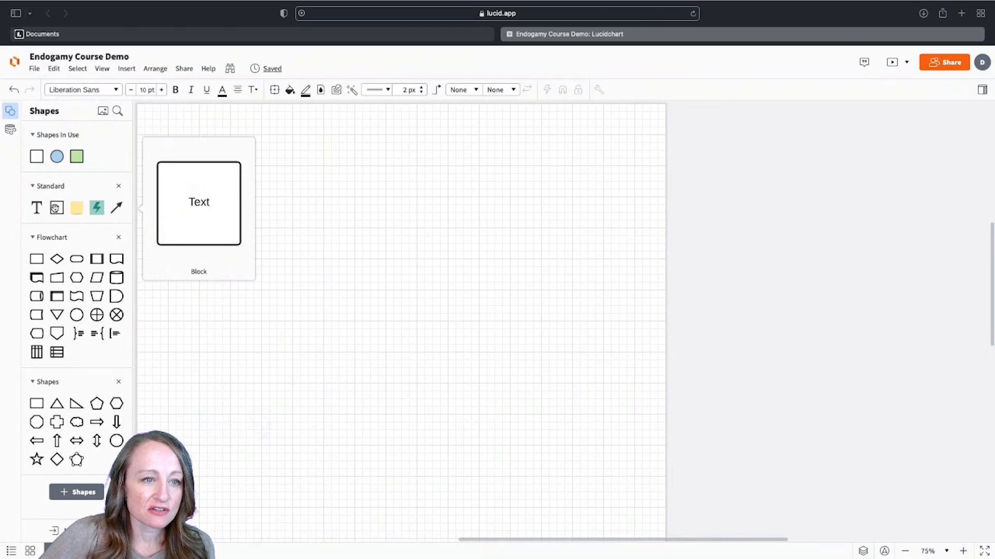
Place a short, wide block near the top of the page labelled 'Ancestor'.
drag(56, 208, 377, 181)
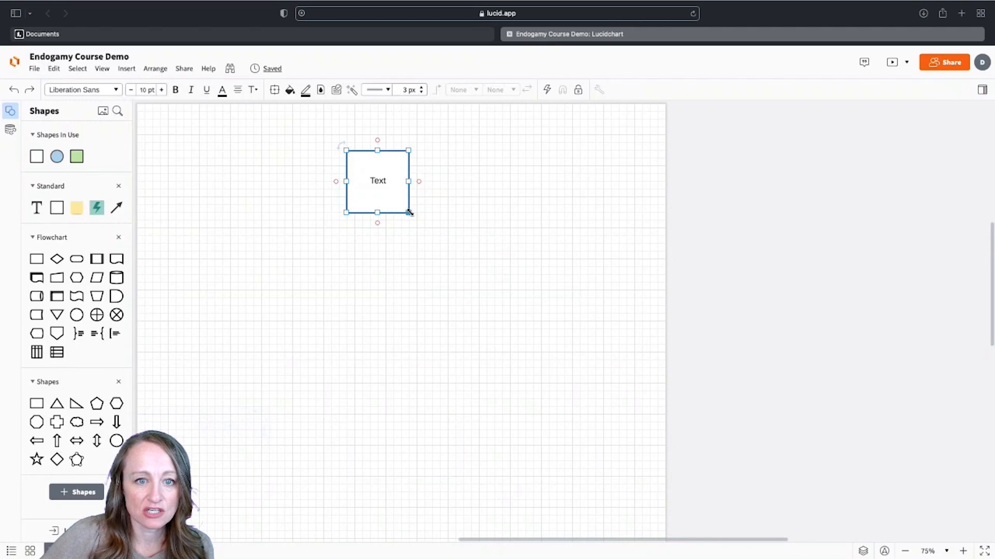
drag(408, 212, 439, 176)
double_click(404, 164)
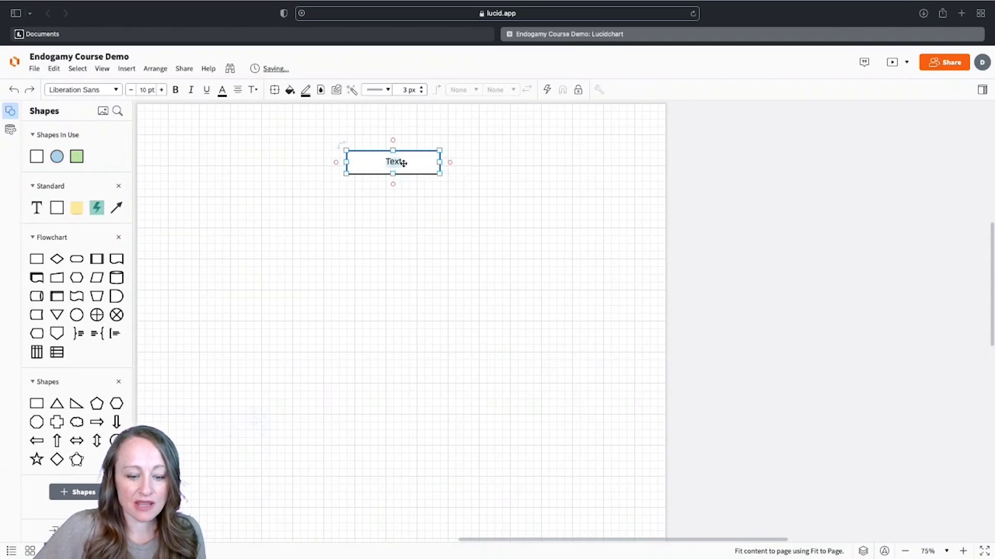
text(Ancesrot)
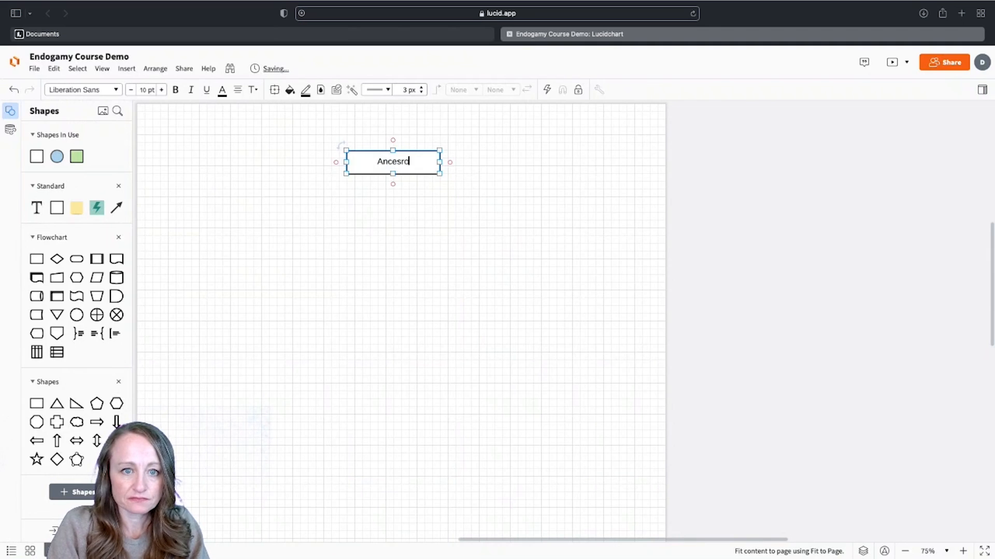
key(BackSpace)
key(BackSpace)
key(BackSpace)
text(tor)
click(446, 271)
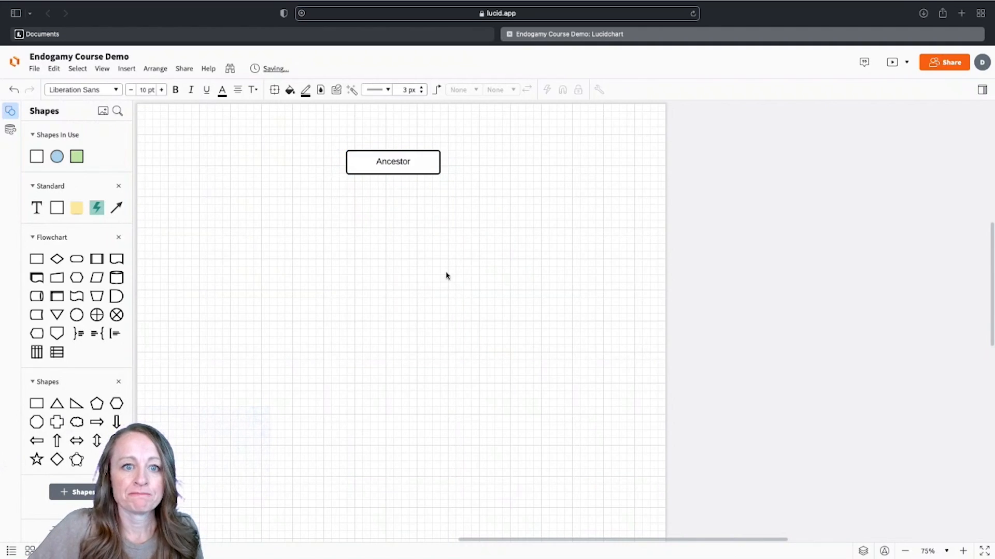
Move the Ancestor box up and left, then bring up the shape library browser.
drag(429, 164, 390, 172)
click(510, 239)
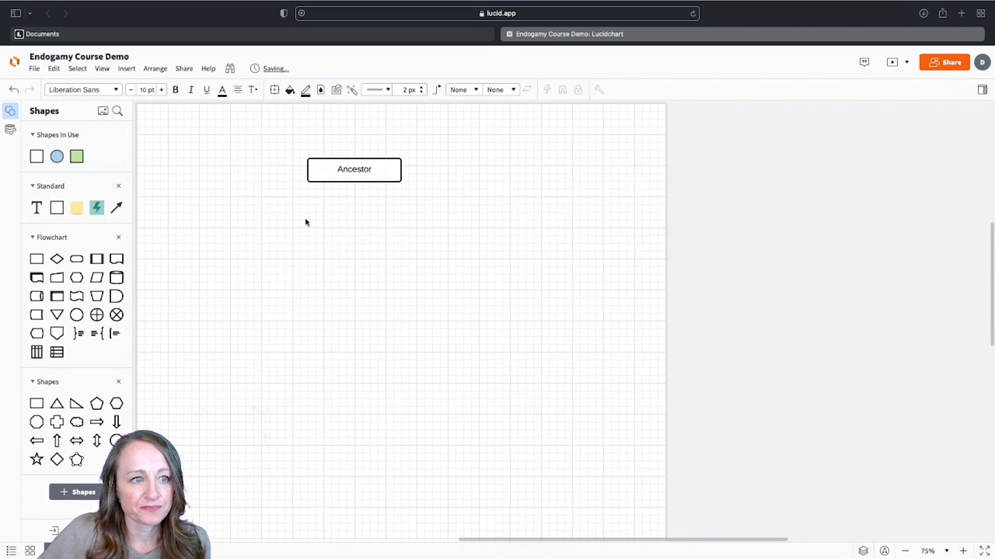
mouse_move(79, 210)
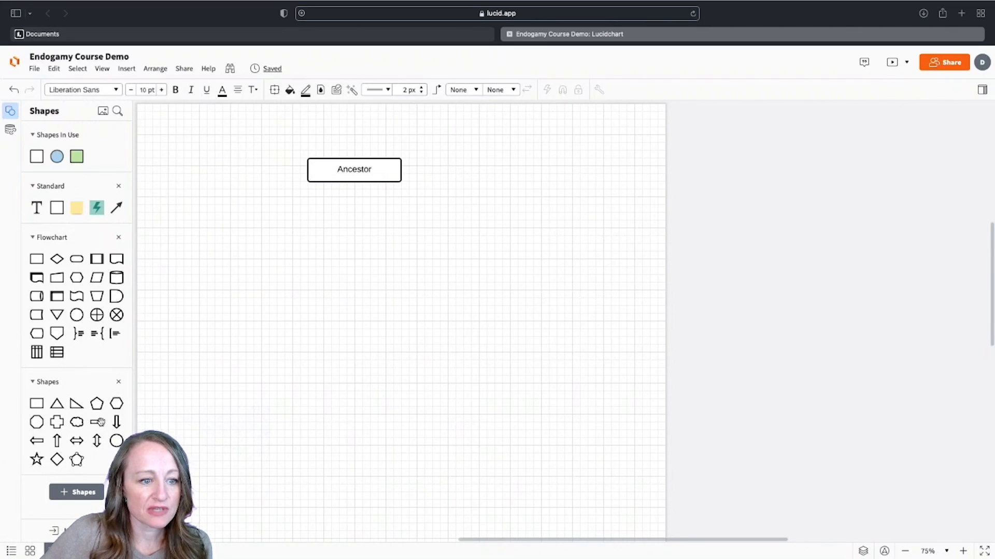
click(79, 493)
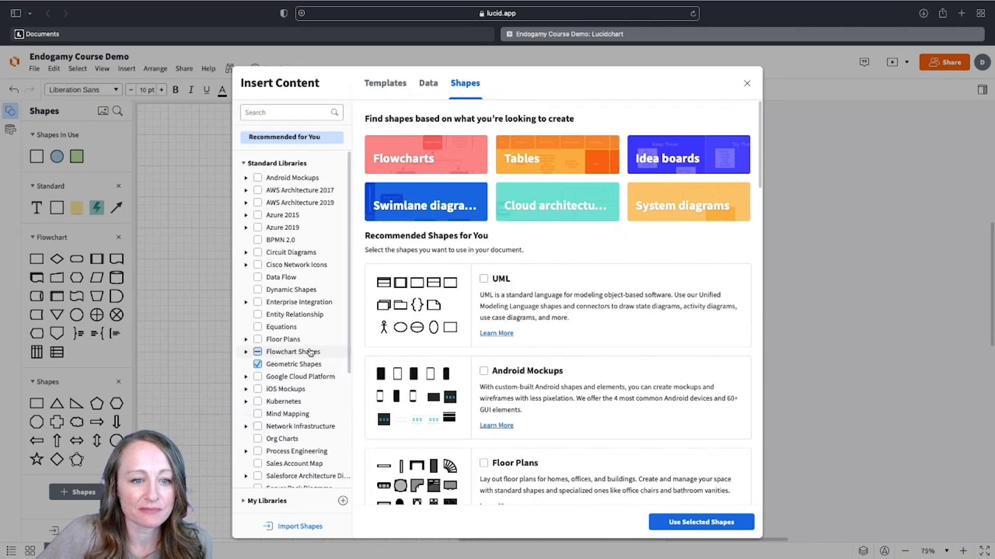
Search 'notes' and add the Sticky Notes library to the shapes panel.
scroll(310, 352, down, 5)
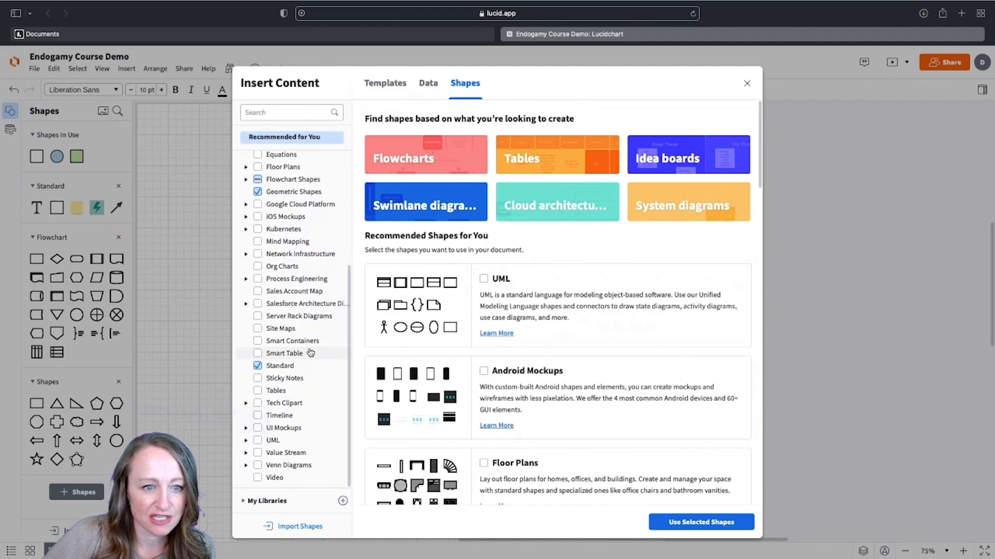
scroll(310, 353, up, 1)
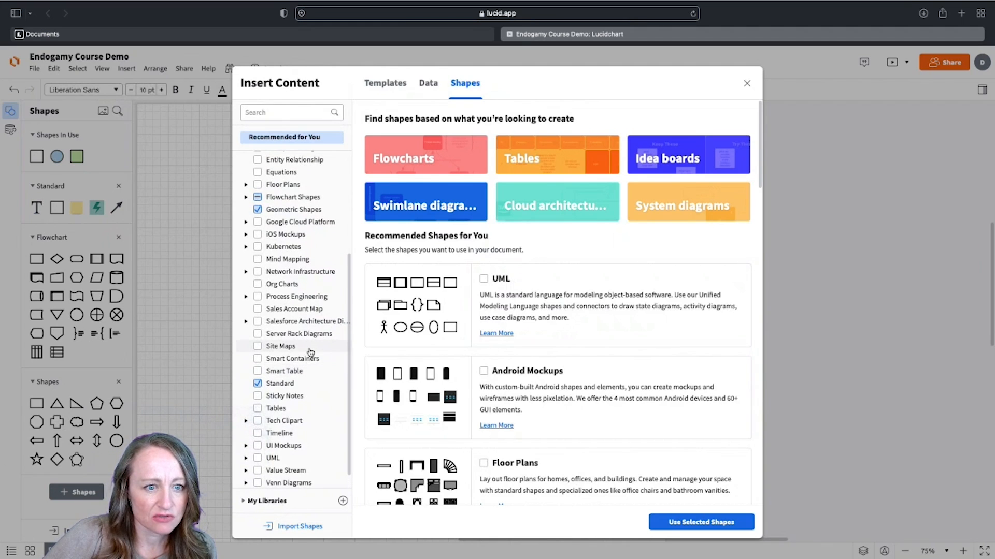
scroll(311, 353, down, 1)
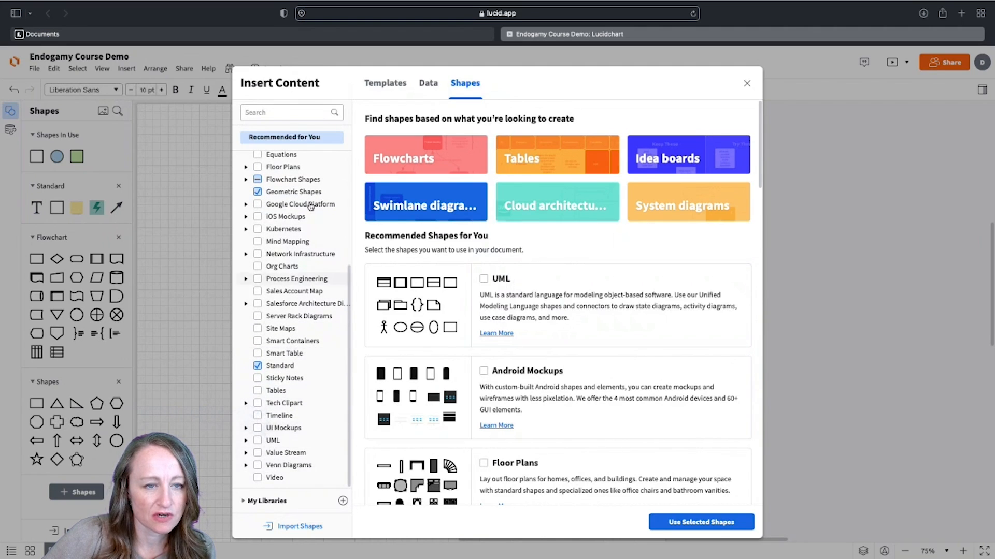
text(notes)
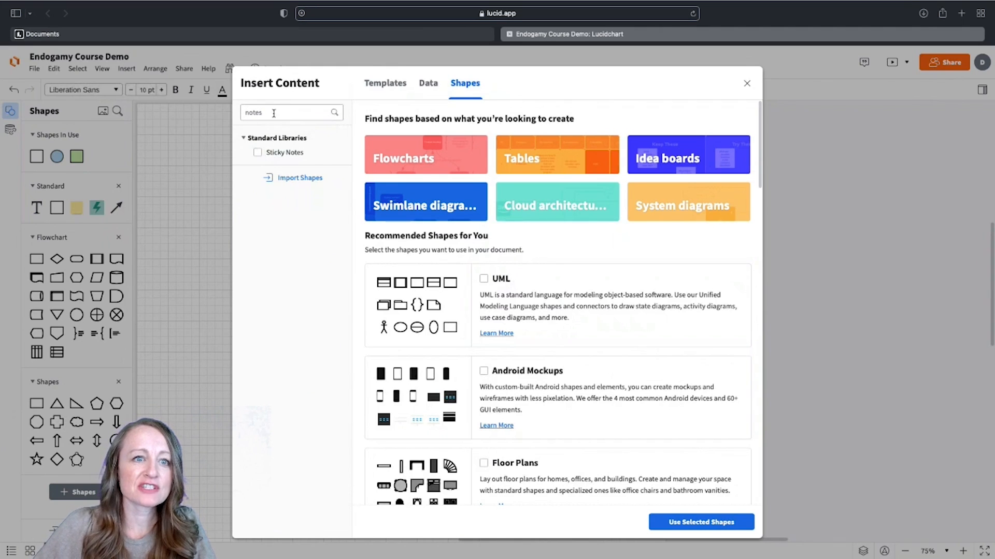
click(279, 155)
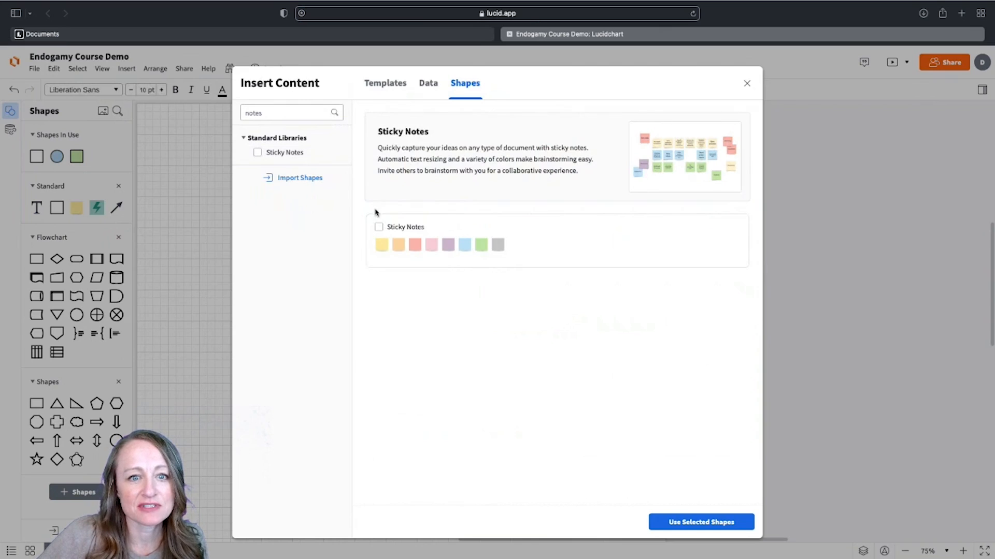
click(379, 227)
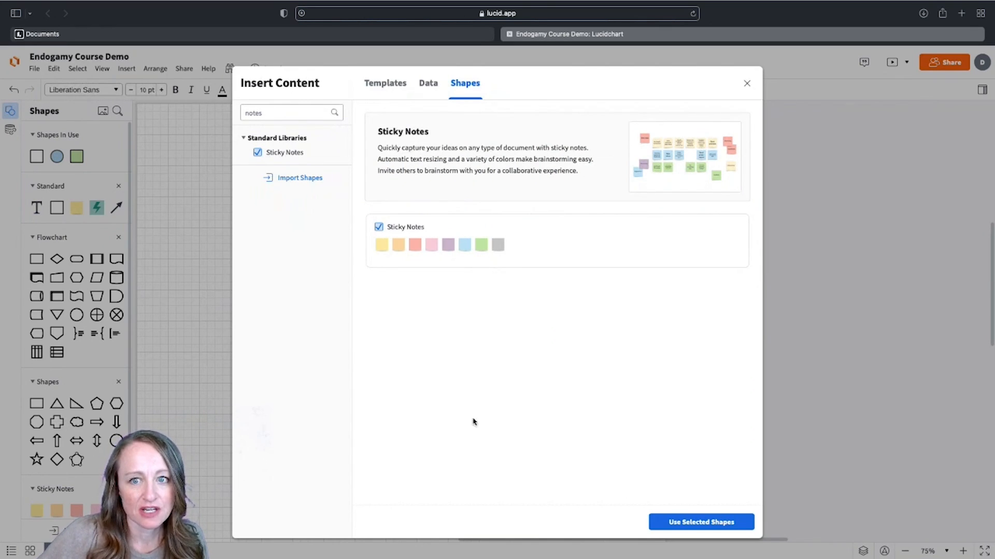
click(701, 524)
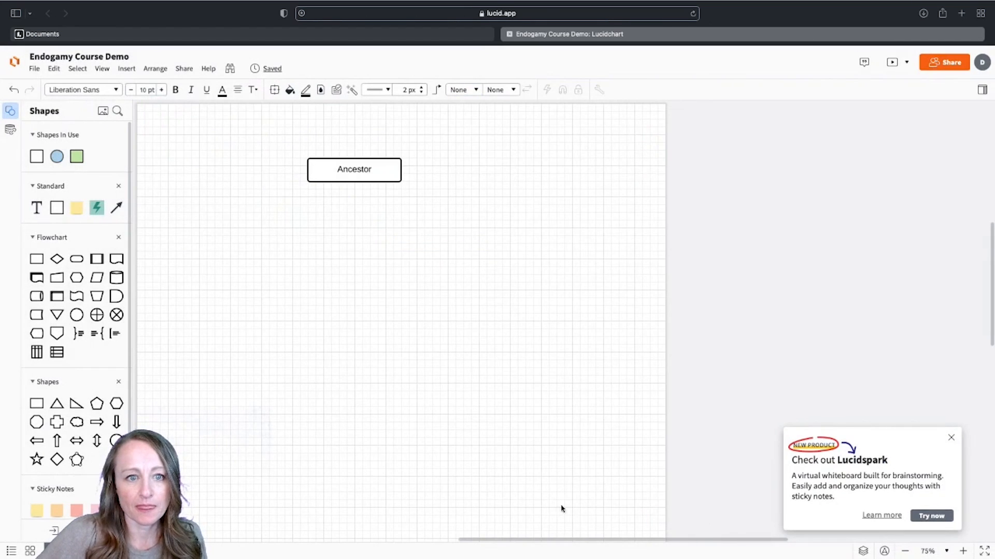
Add a small salmon sticky note reading 'My theory is that this ancestors is really!!!' on Ancestor's corner.
scroll(73, 445, down, 3)
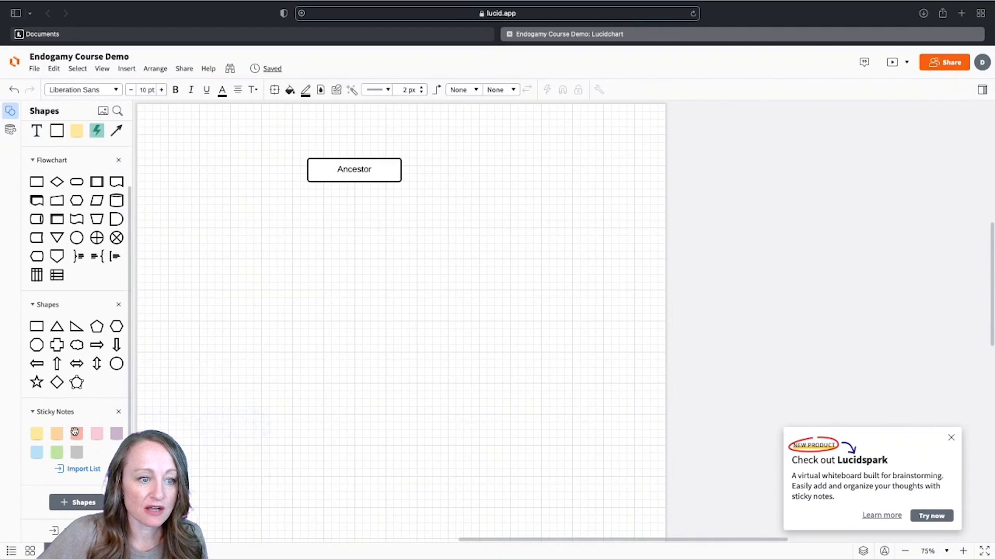
drag(75, 433, 439, 151)
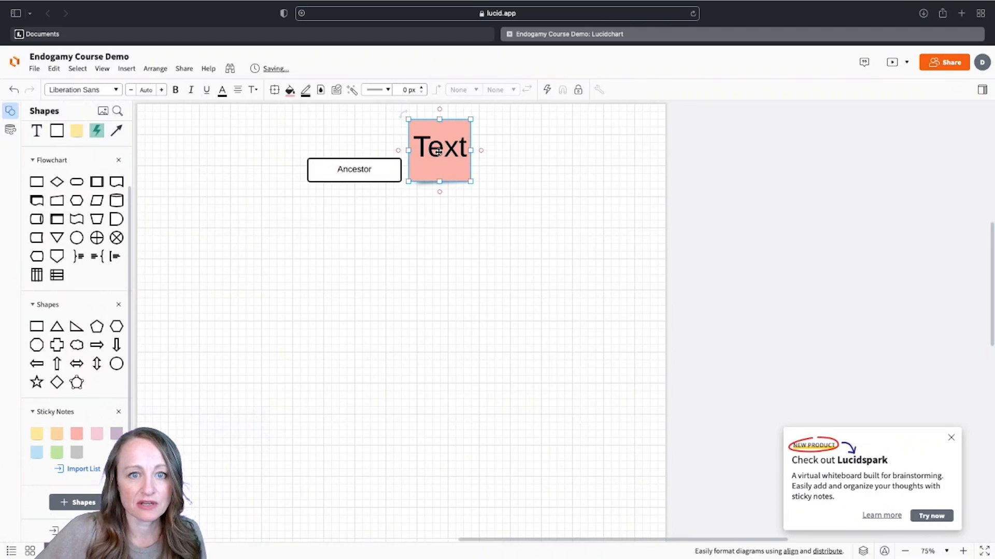
text(My te)
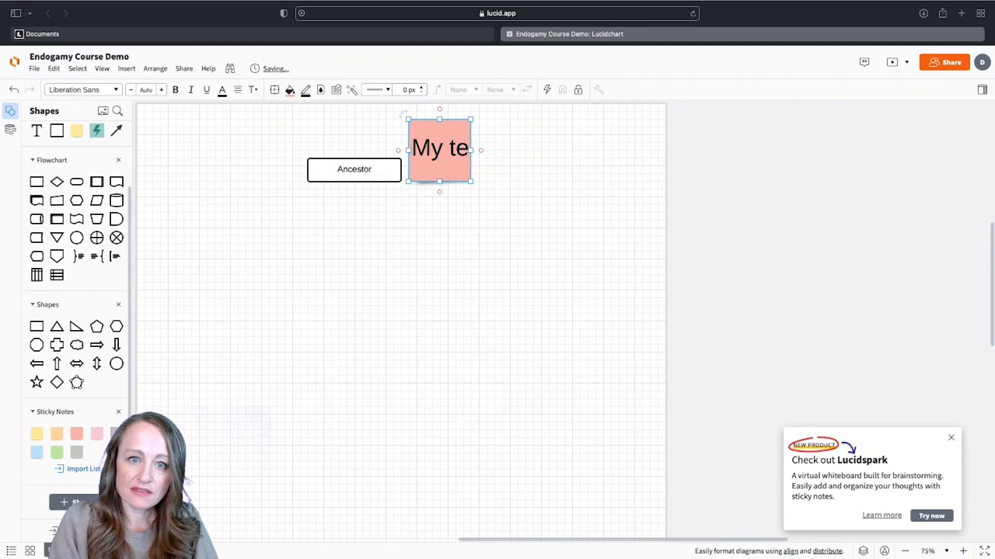
key(BackSpace)
text(heory is tha)
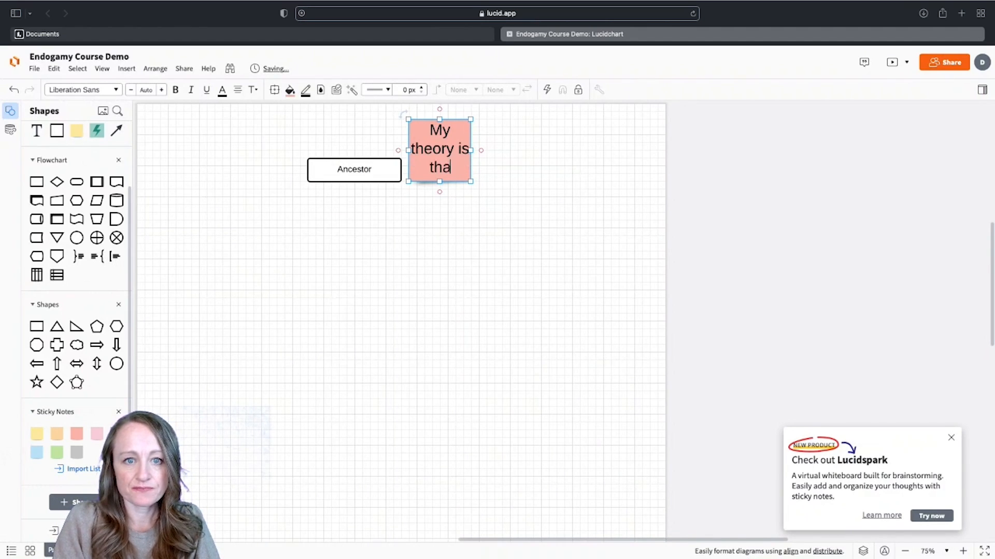
text(t this ancestors is )
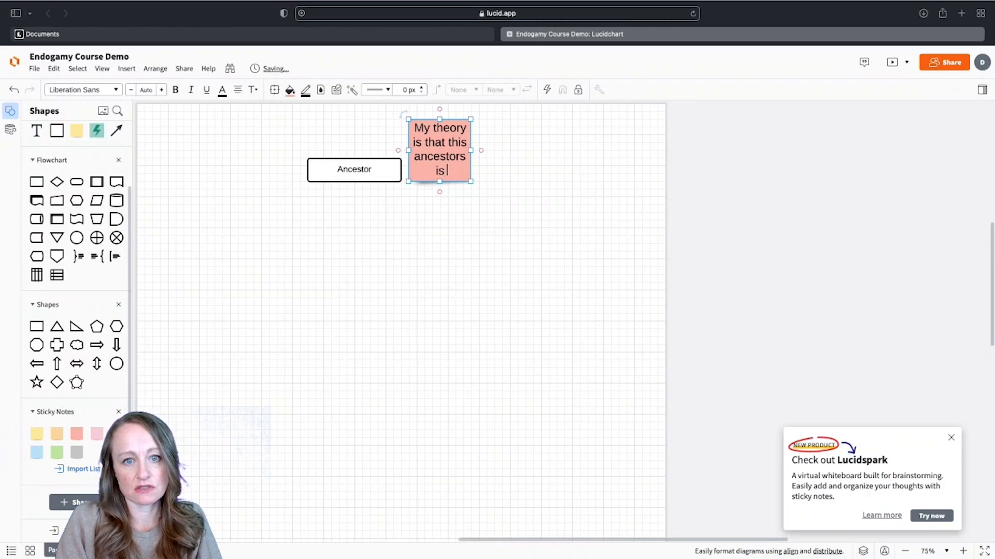
text(really!!!!)
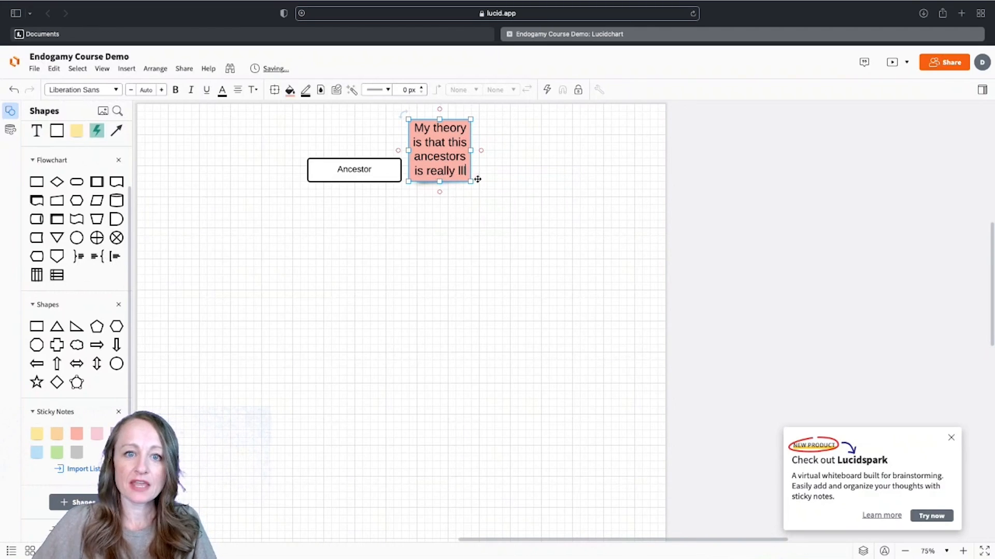
click(496, 192)
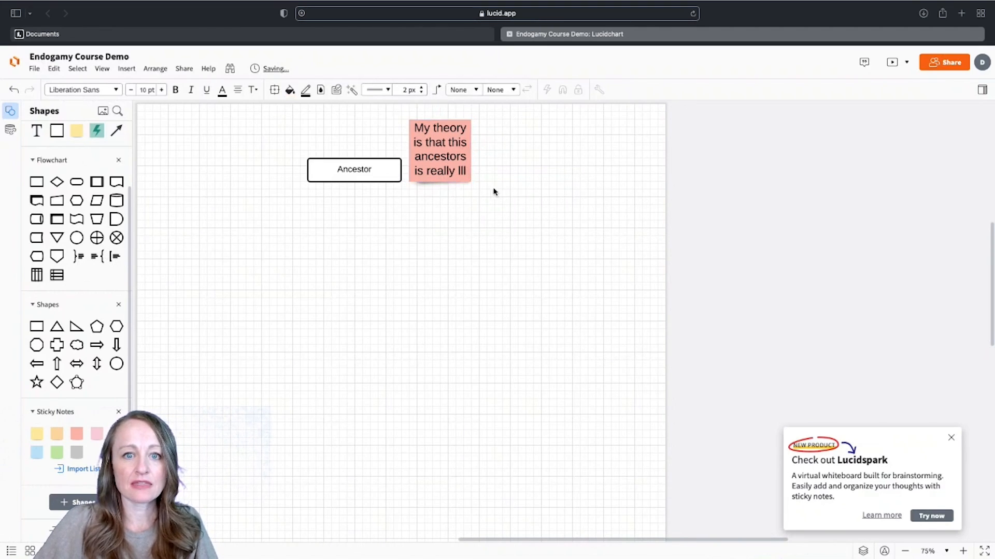
drag(470, 179, 402, 164)
click(468, 163)
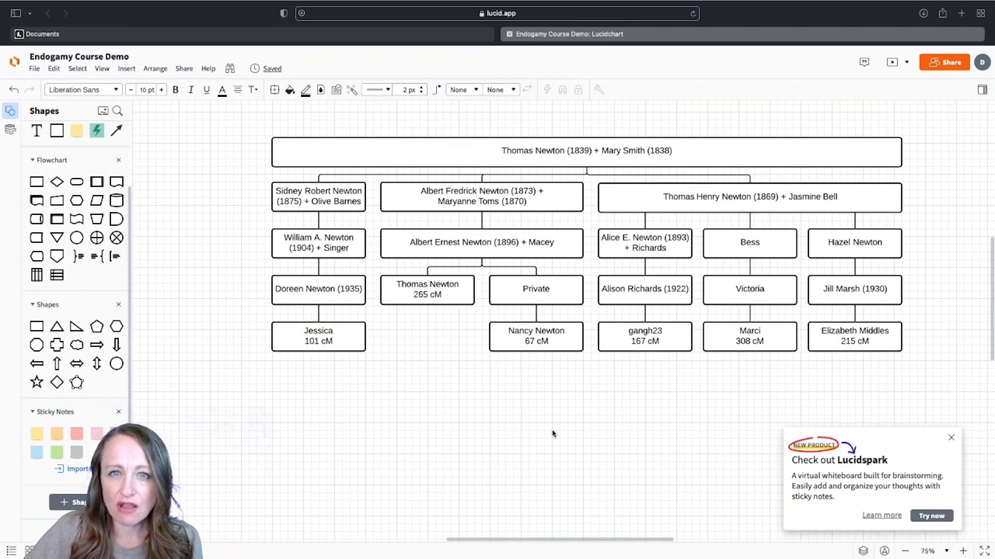
Dismiss the Lucidspark promotion and select the William, Doreen and Jessica boxes together.
click(627, 198)
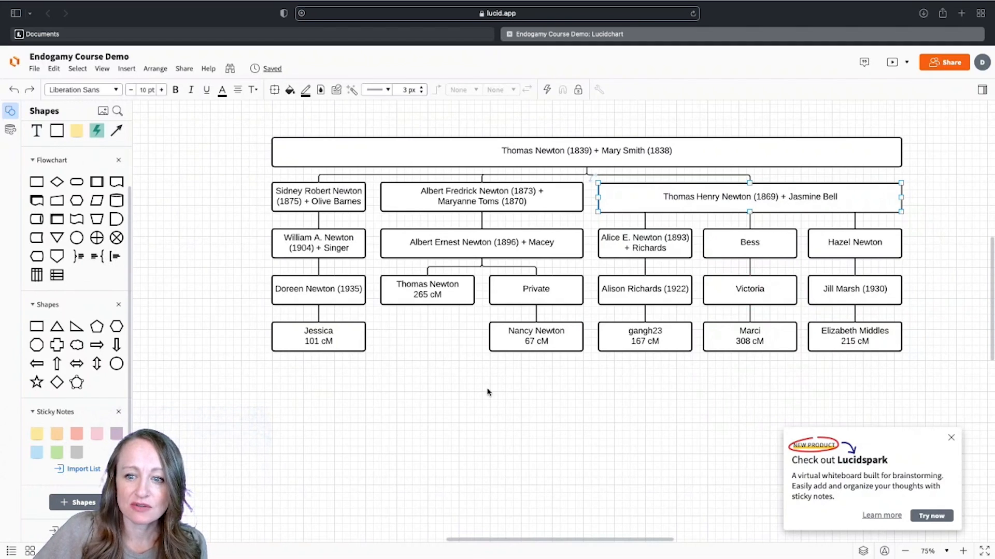
click(950, 438)
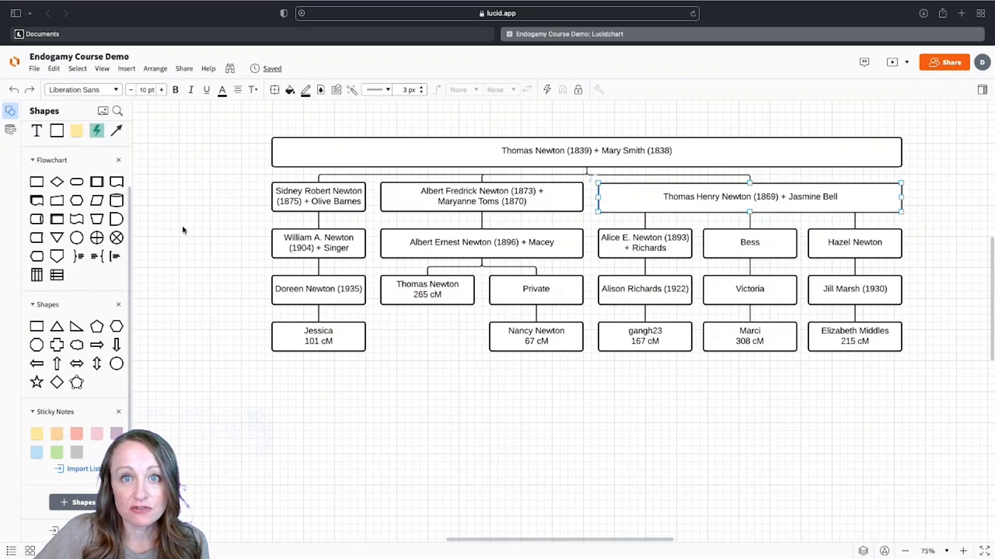
drag(252, 238, 327, 343)
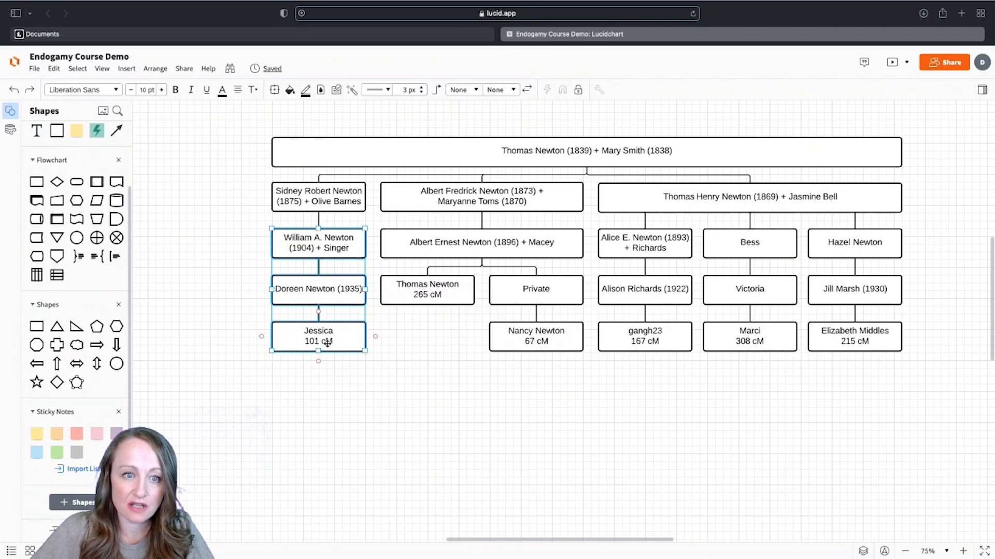
Copy and paste the William, Doreen and Jessica boxes, placing the duplicate left of the originals.
right_click(328, 343)
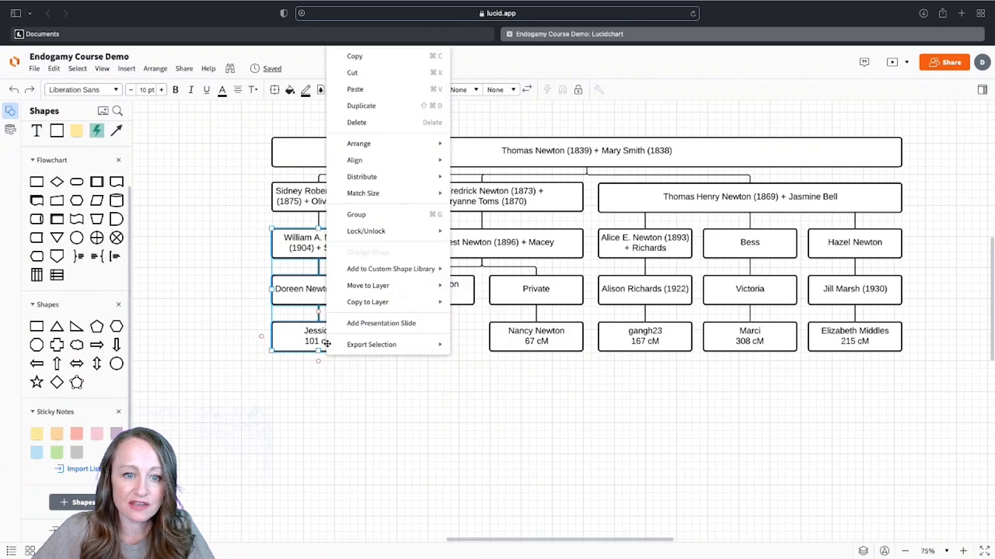
click(368, 61)
click(231, 276)
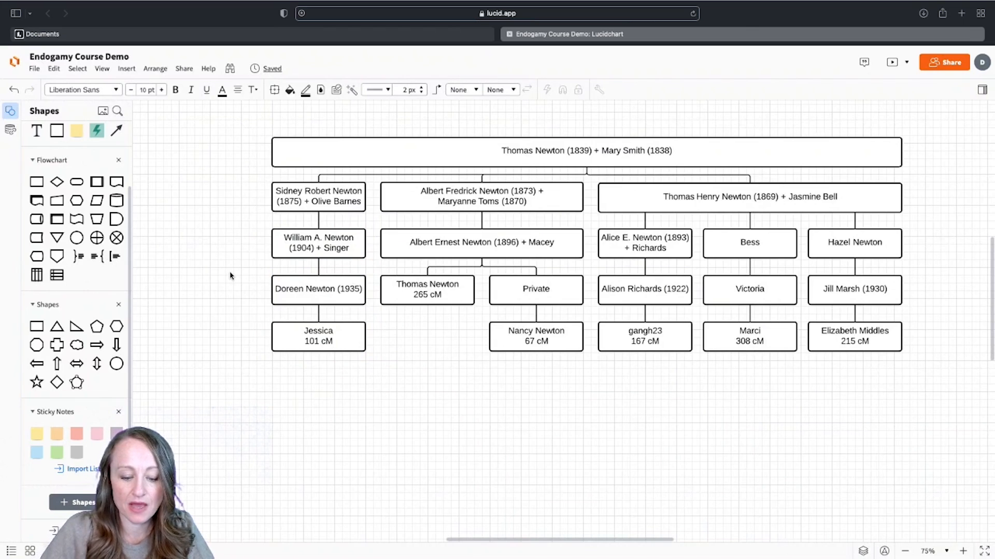
key(ctrl+v)
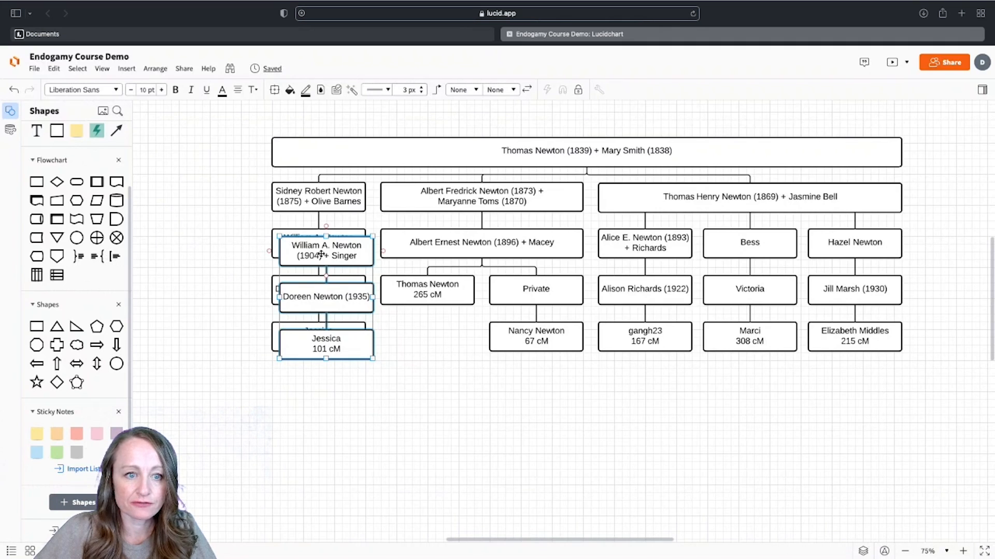
drag(321, 254, 203, 245)
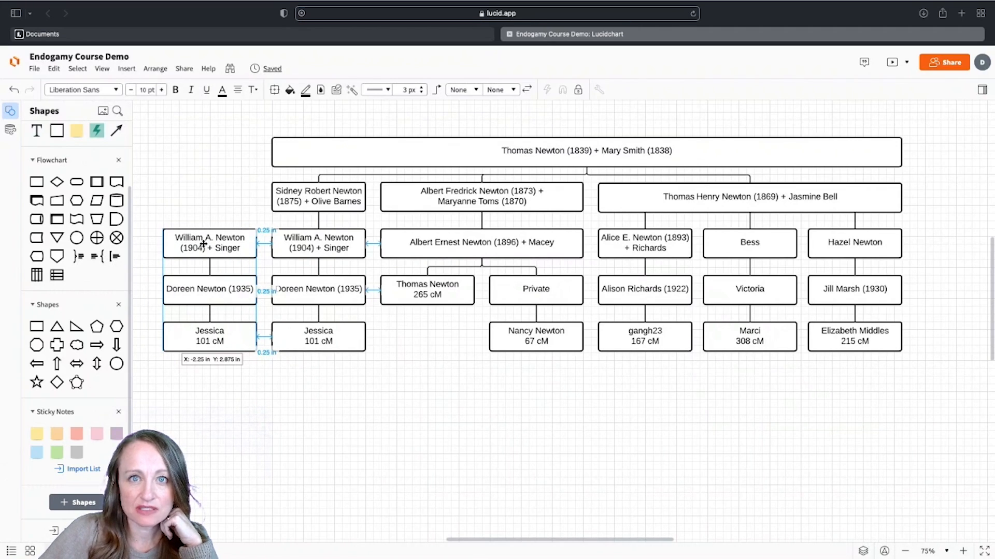
Relabel each of the three copied boxes 'change', correcting the 'chnage' typo in the middle one.
drag(203, 244, 203, 245)
double_click(202, 246)
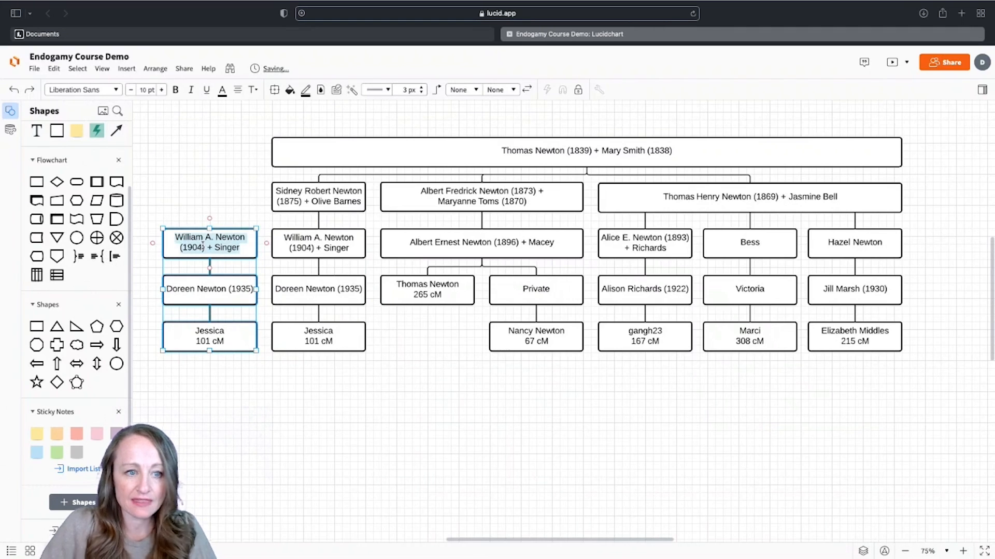
text(change)
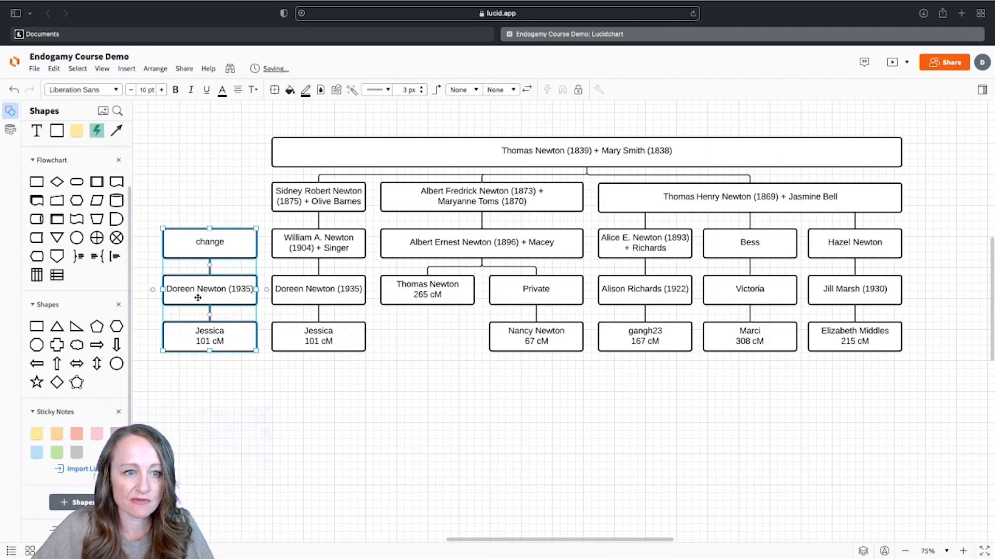
double_click(197, 298)
text(chnage)
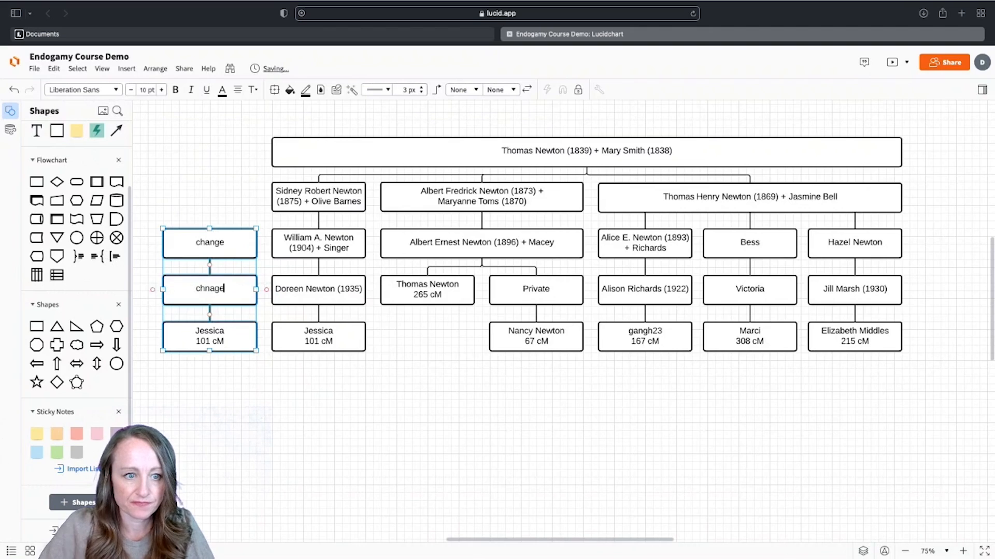
double_click(197, 341)
text(change)
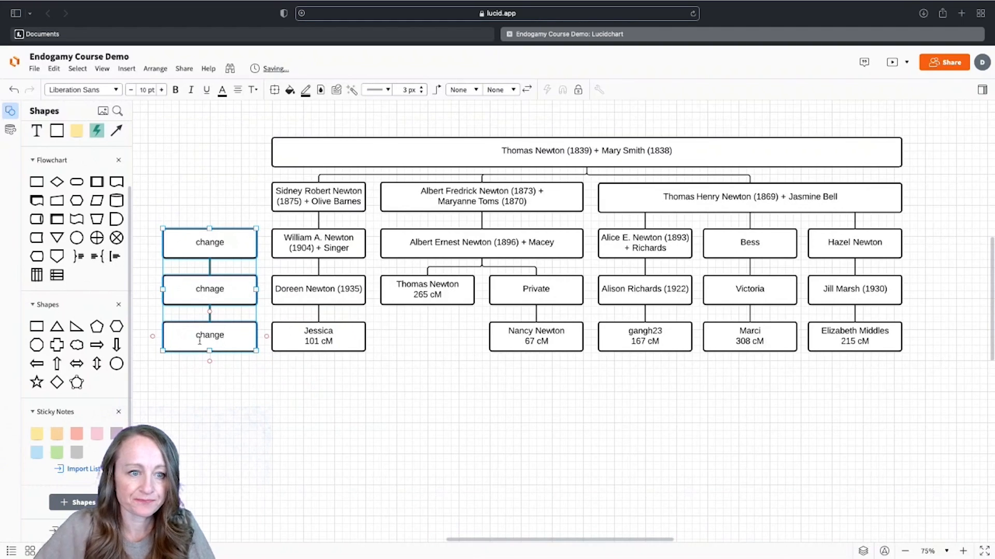
click(233, 382)
double_click(208, 290)
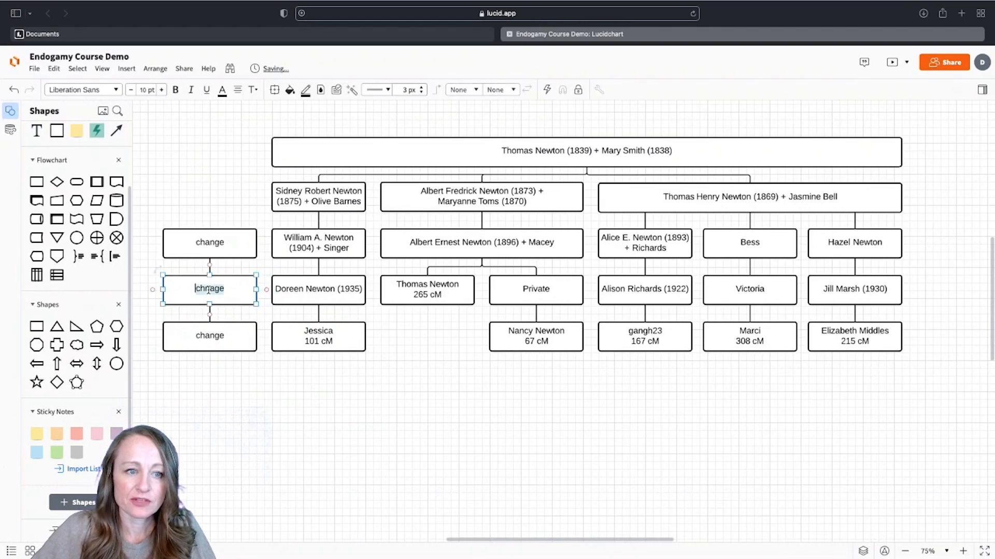
text(change)
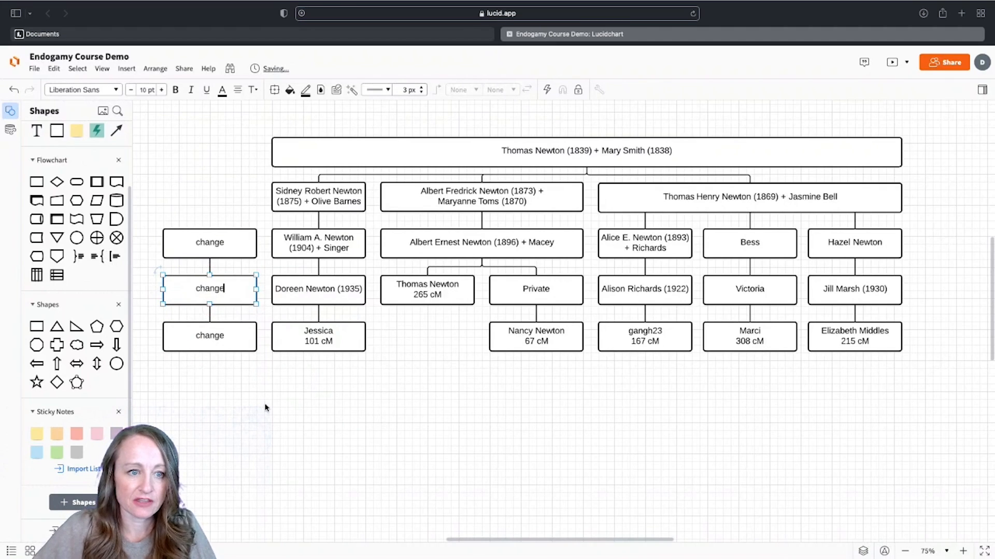
click(266, 407)
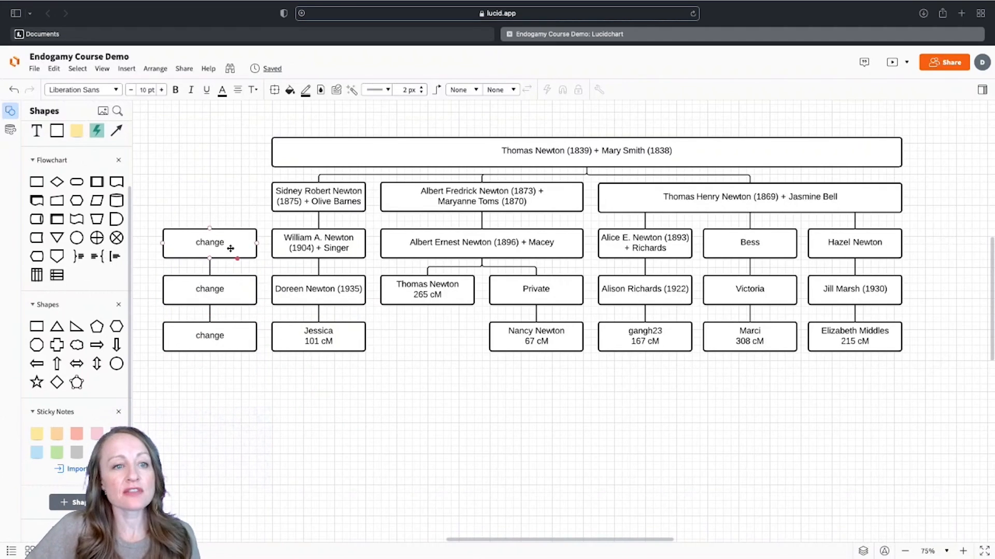
click(300, 202)
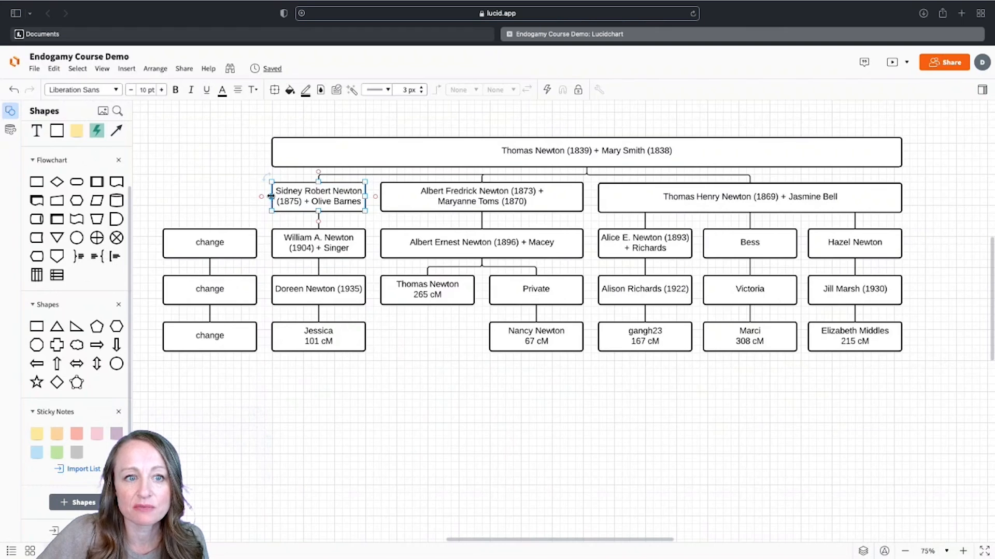
drag(271, 196, 216, 201)
click(182, 223)
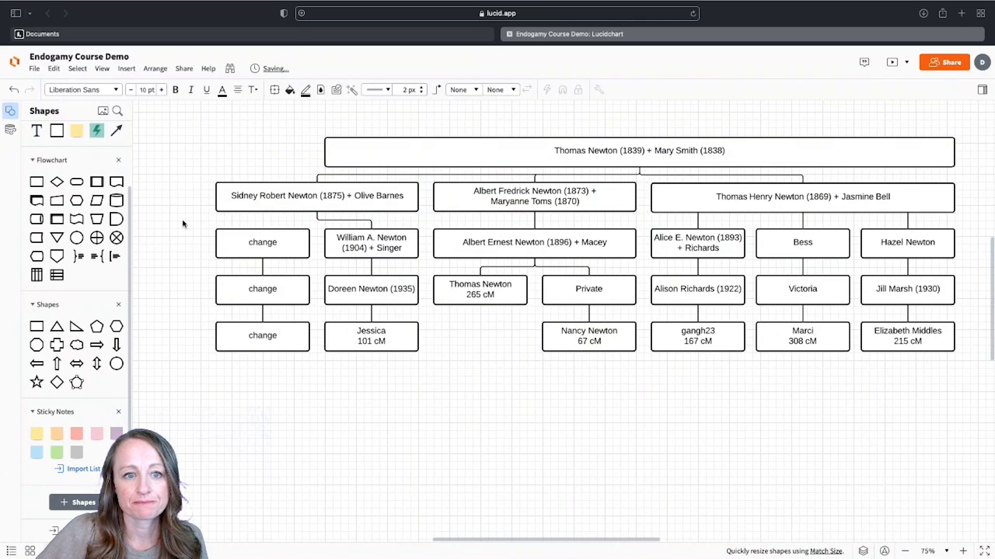
click(473, 153)
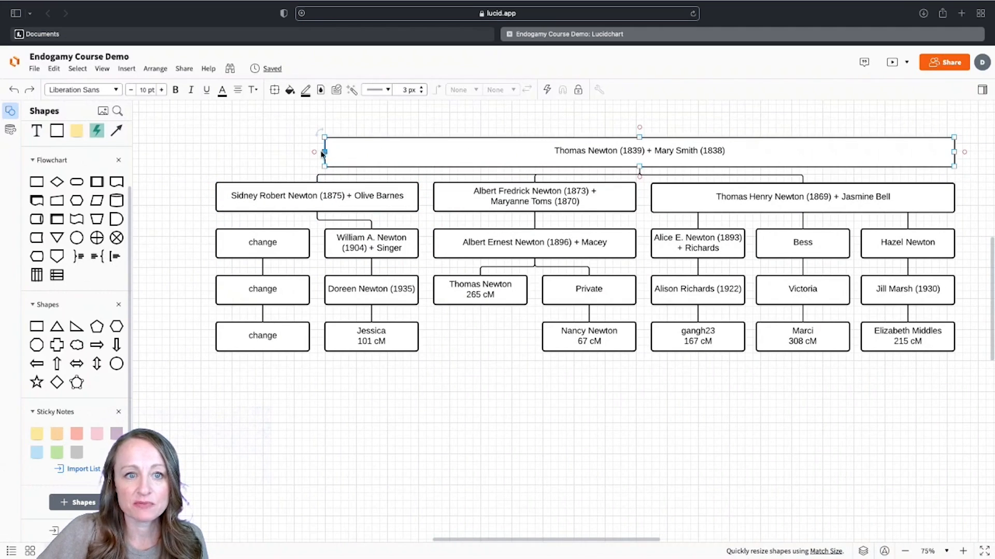
drag(323, 151, 216, 152)
click(188, 226)
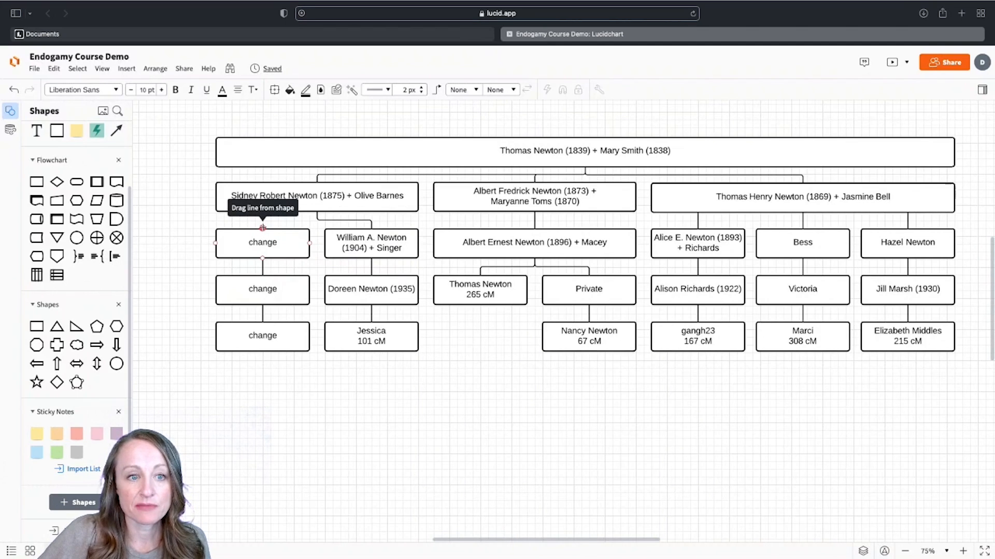
click(263, 228)
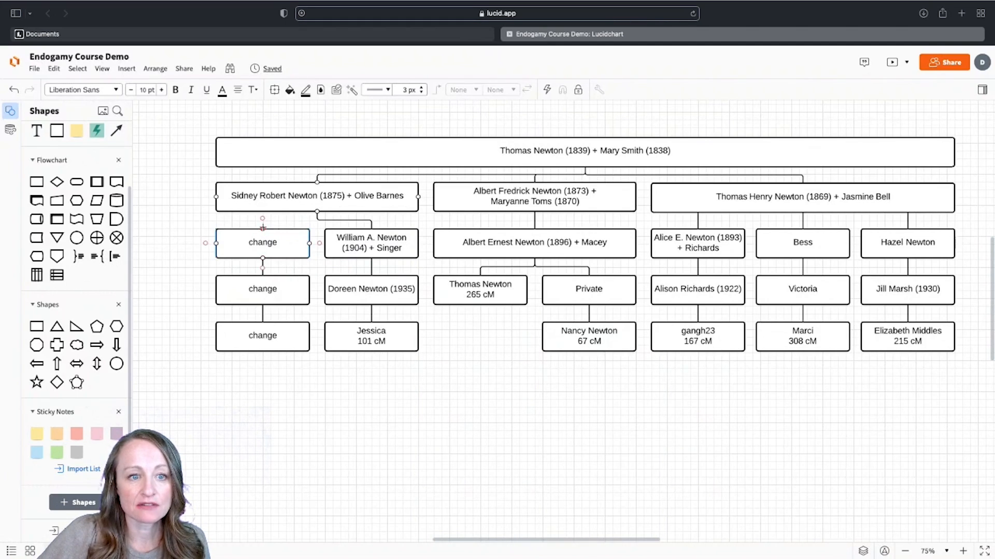
drag(271, 224, 316, 213)
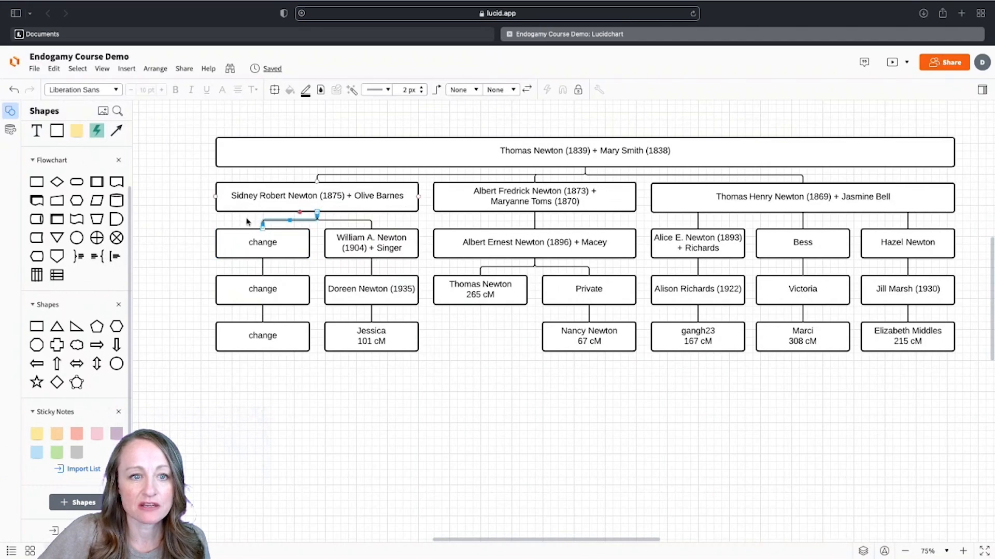
click(186, 241)
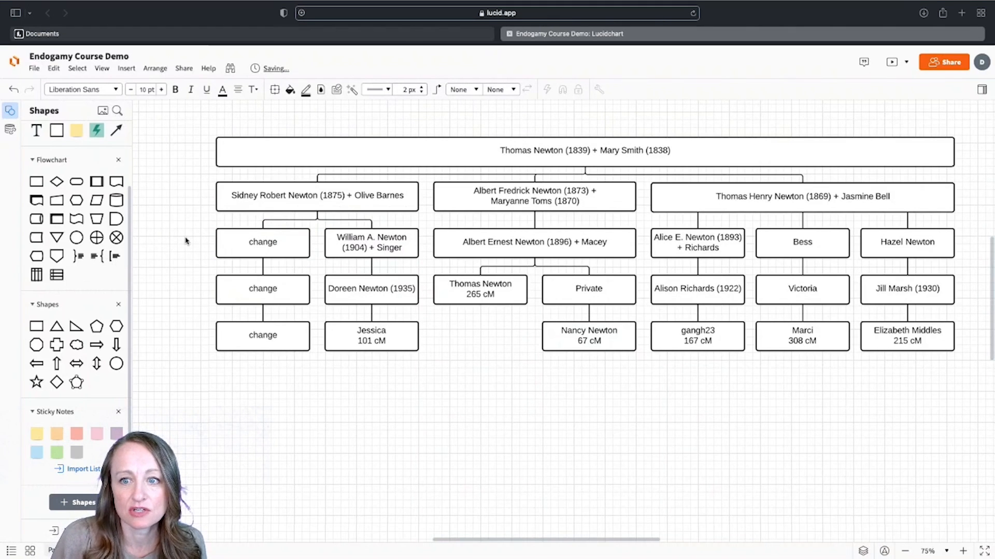
key(super+minus)
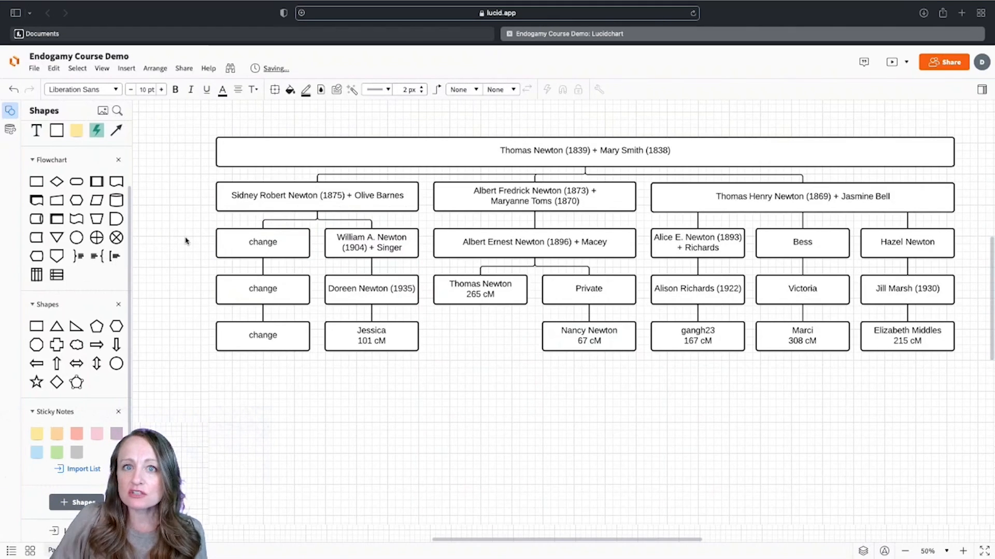